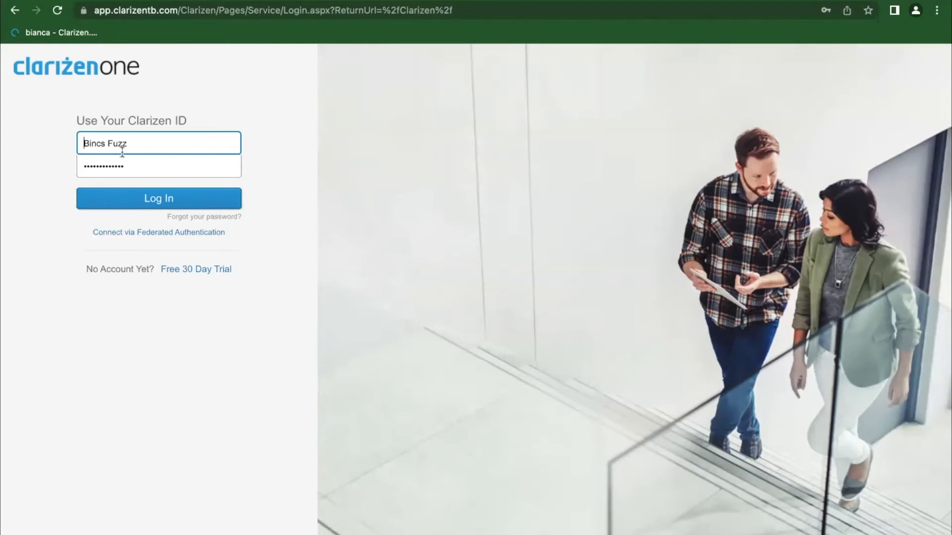
Log in to ClarizenOne with the credentials already filled in
left_click(171, 203)
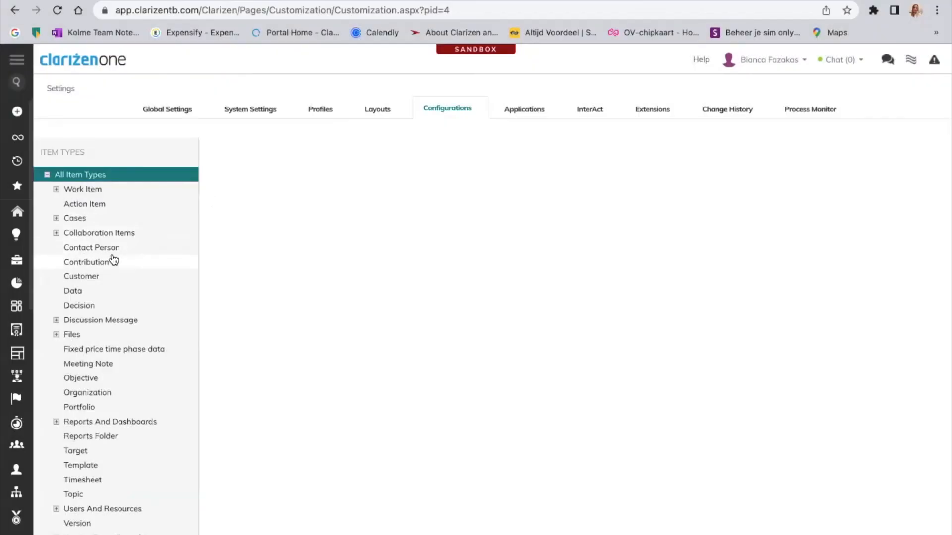
Open the Greeting Current User workflow rule of the Users And Resources item type for editing
scroll(113, 258, "down", 1)
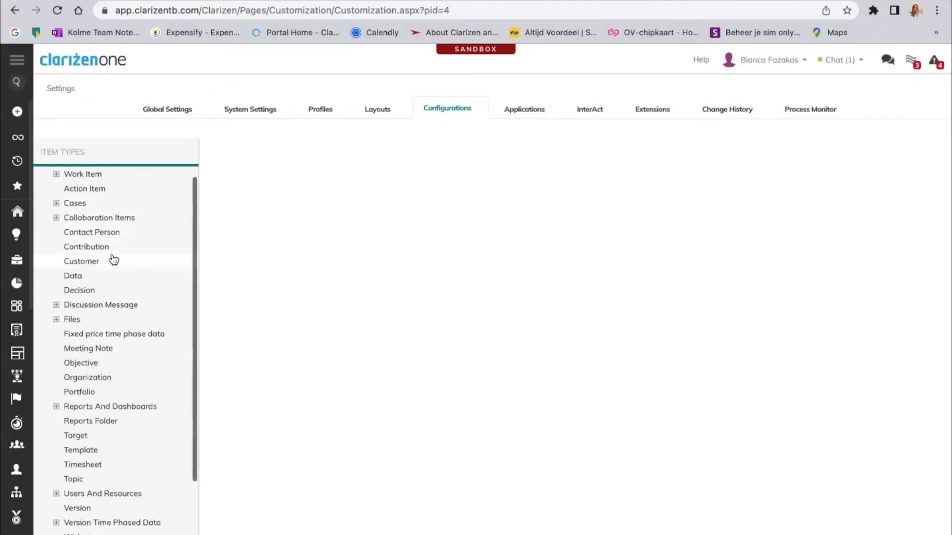
scroll(102, 302, "down", 3)
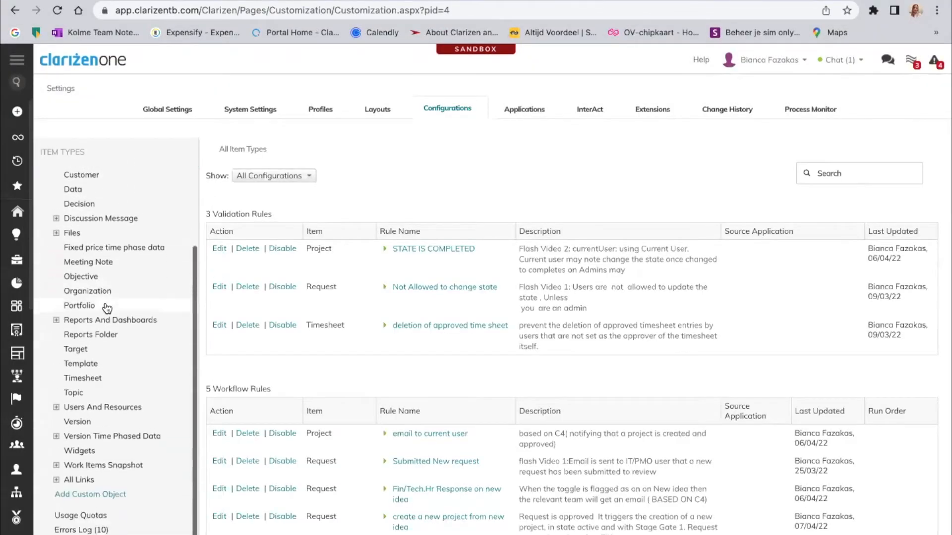
left_click(86, 409)
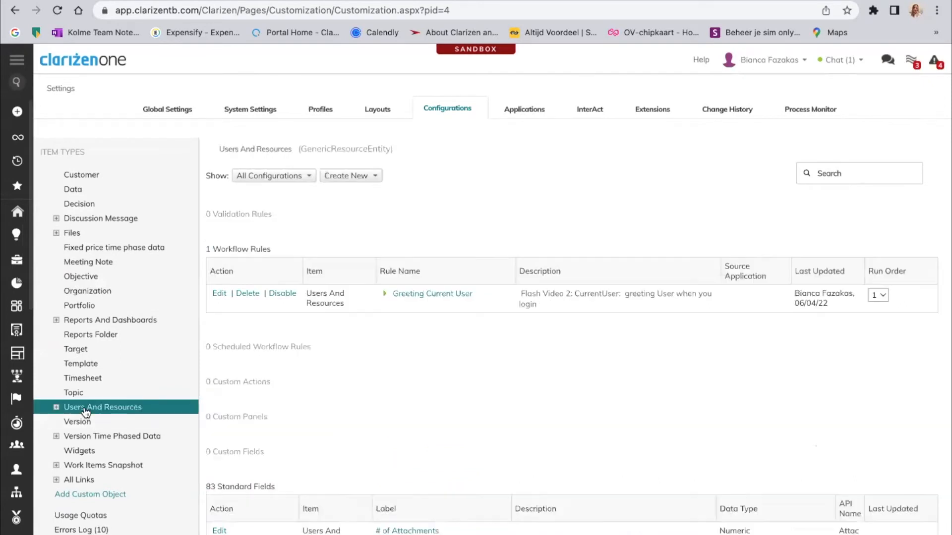
left_click(218, 295)
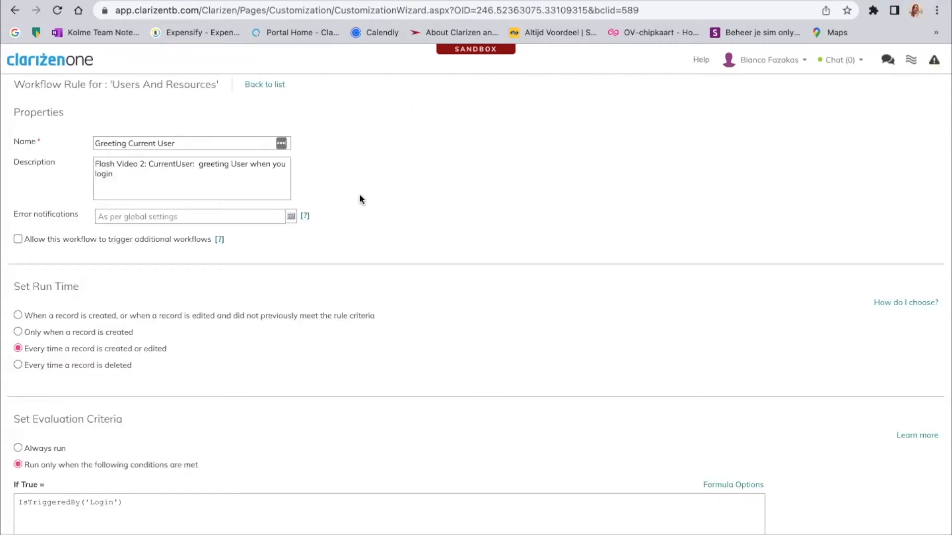
Examine the greeting rule's run time, evaluation criteria and popup notification action, including the notification body's CurrentUser() function
scroll(359, 195, "down", 1)
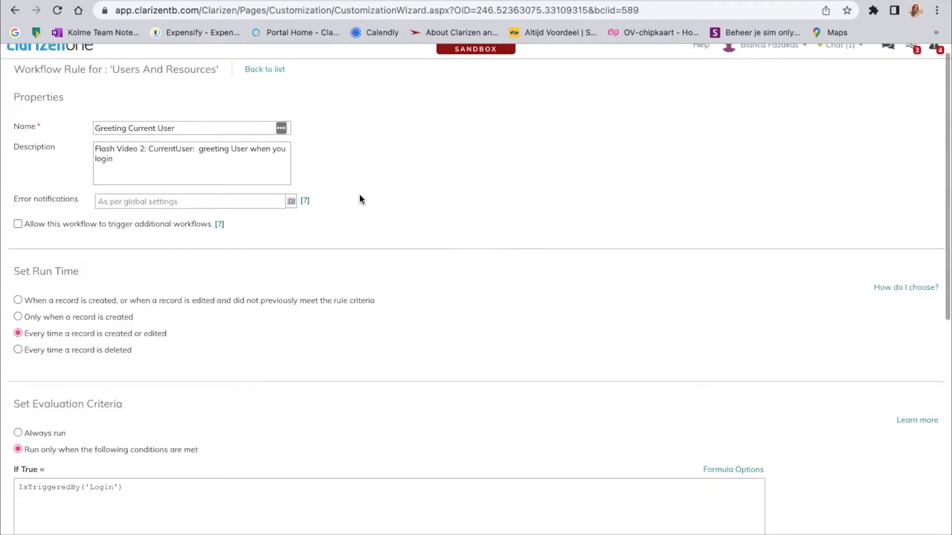
scroll(359, 199, "down", 3)
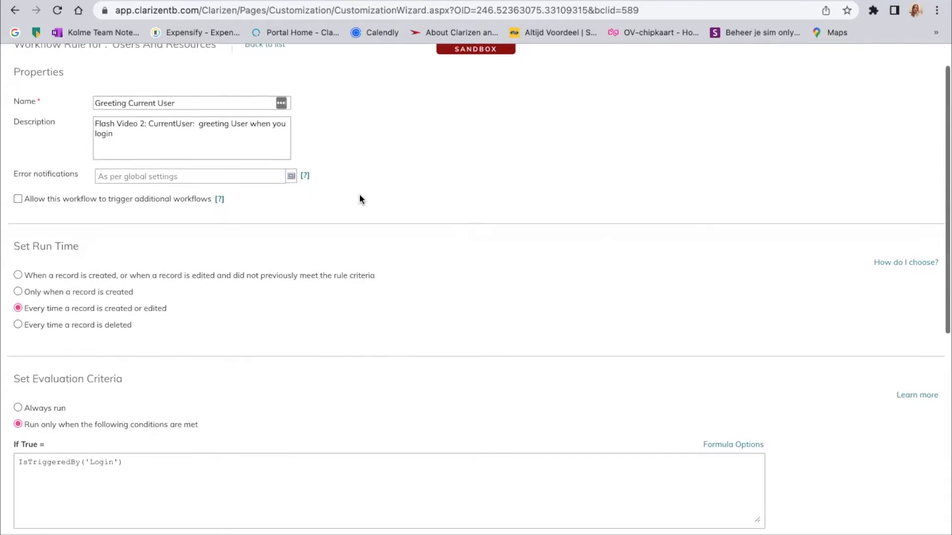
scroll(360, 200, "down", 5)
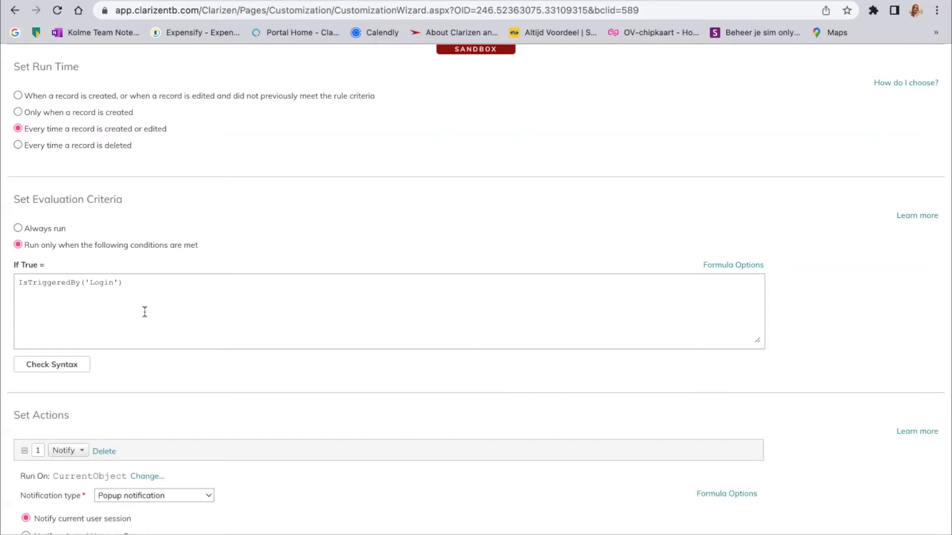
scroll(193, 280, "down", 2)
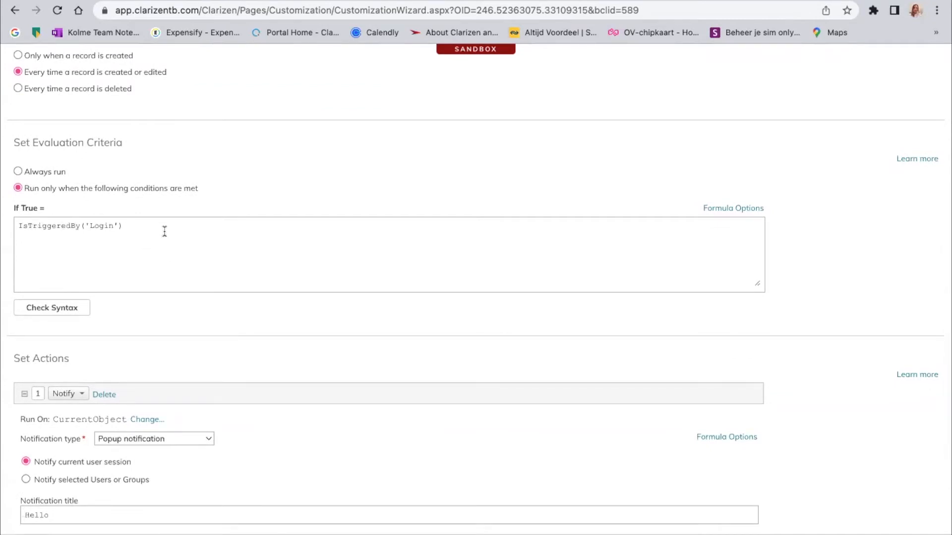
scroll(209, 300, "down", 2)
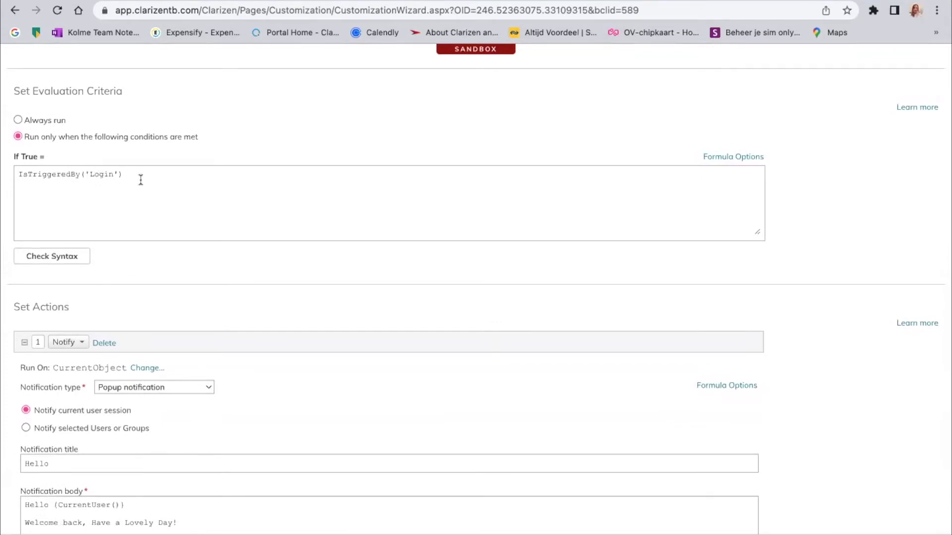
scroll(176, 228, "down", 3)
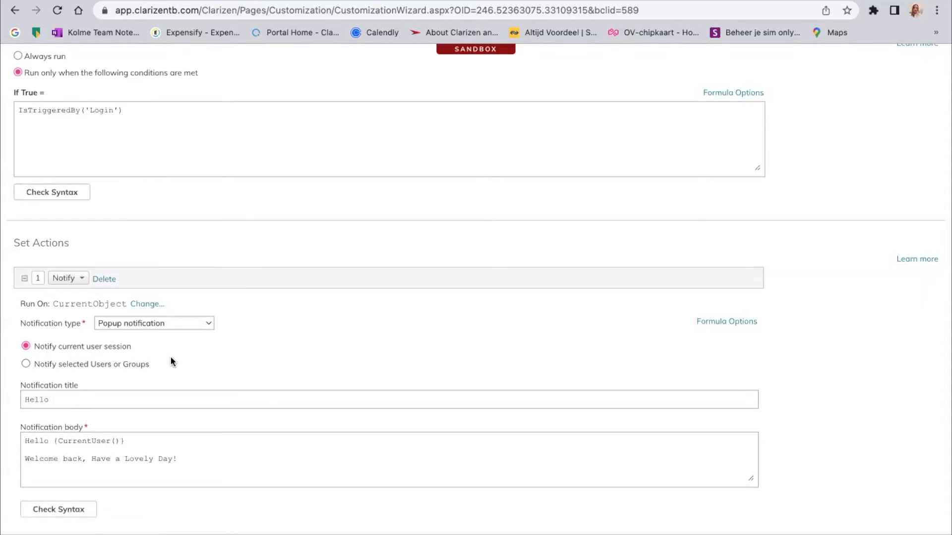
scroll(171, 357, "down", 3)
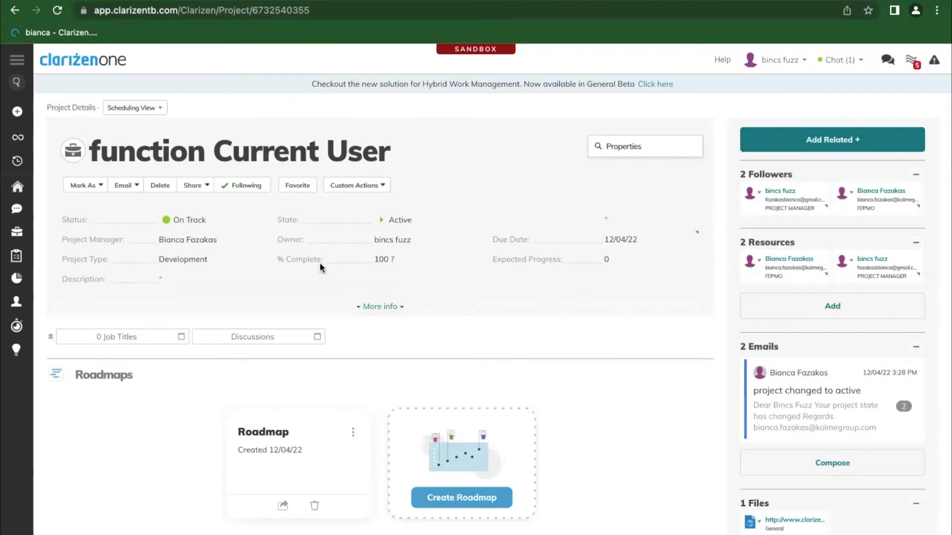
Mark the function Current User project as Complete and reload its page
left_click(96, 187)
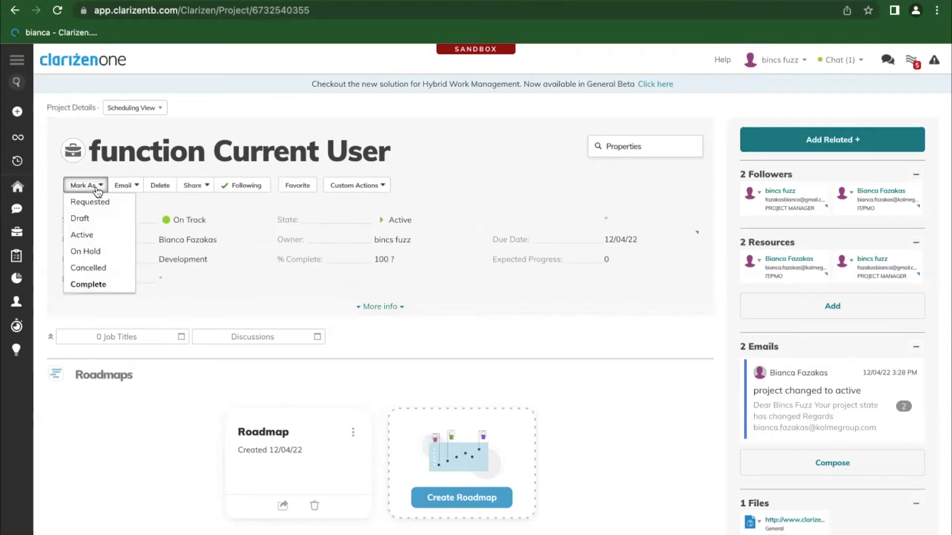
left_click(89, 284)
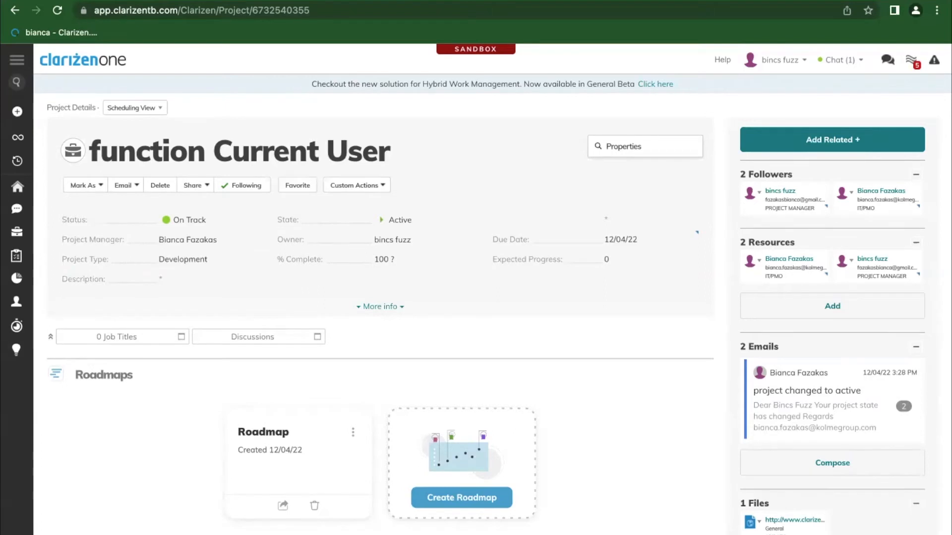
left_click(58, 11)
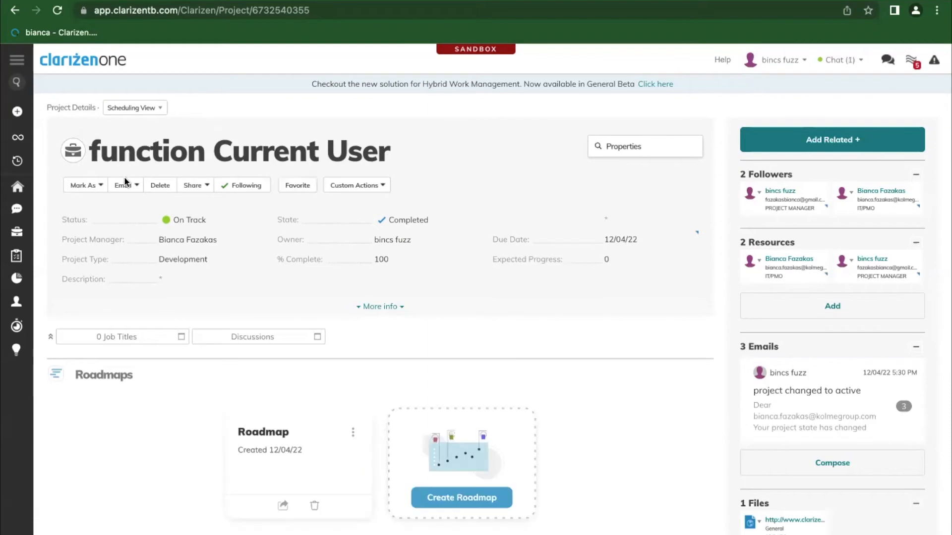
Try to set the completed function Current User project back to Active, and dismiss the resulting dialog
left_click(102, 185)
left_click(89, 235)
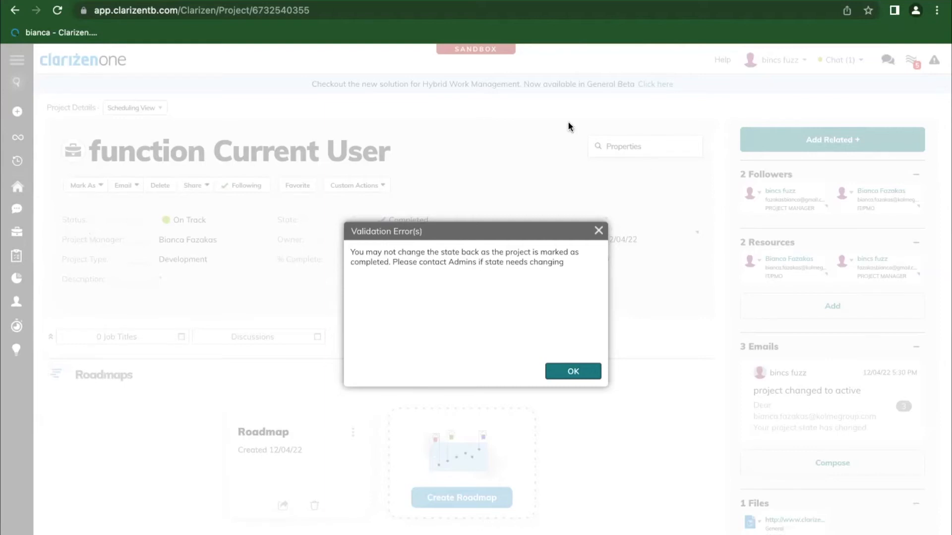
left_click(598, 230)
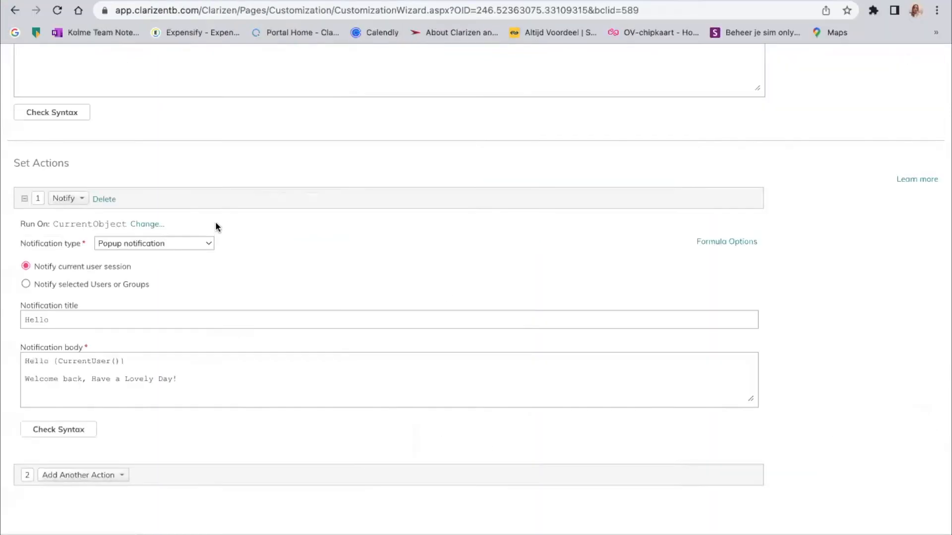
Return to the configurations list and open the Project item type's STATE IS COMPLETED validation rule for editing
scroll(215, 221, "up", 10)
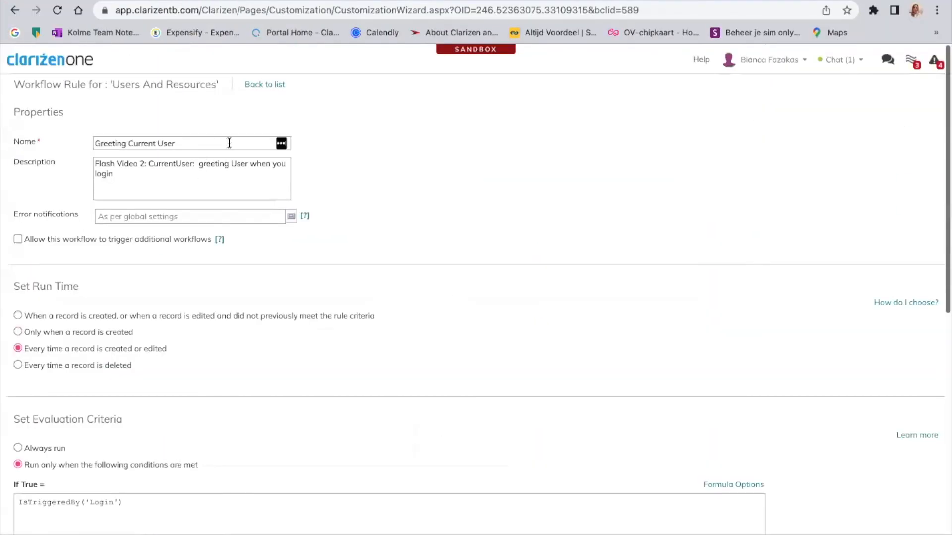
left_click(263, 84)
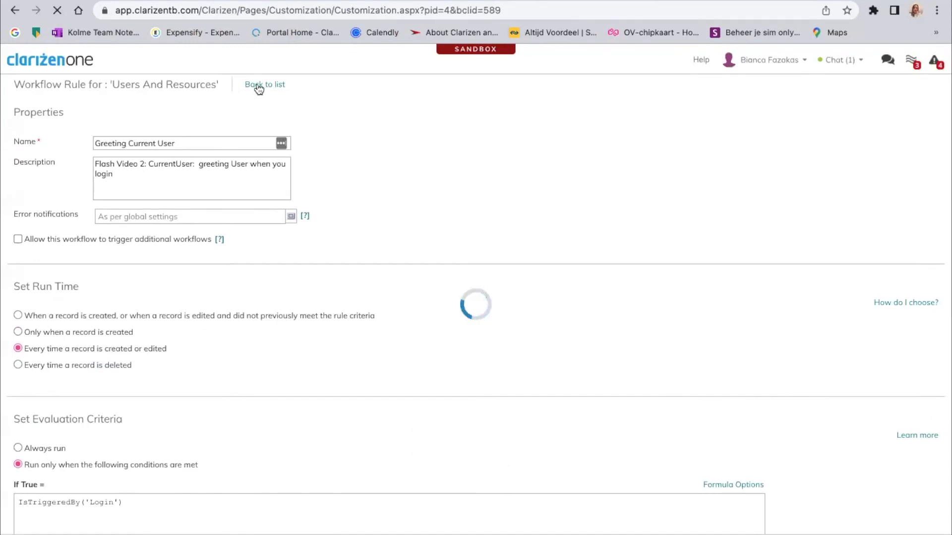
left_click(56, 189)
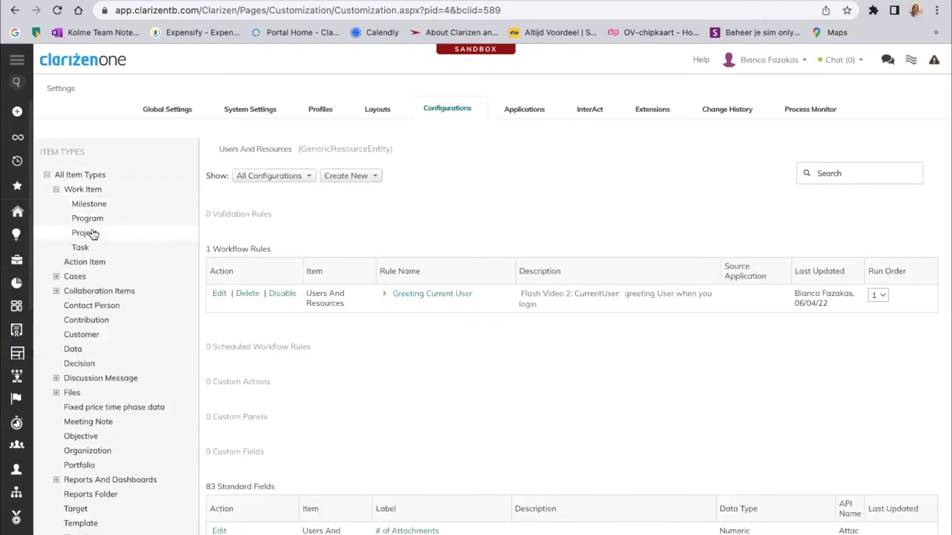
left_click(92, 233)
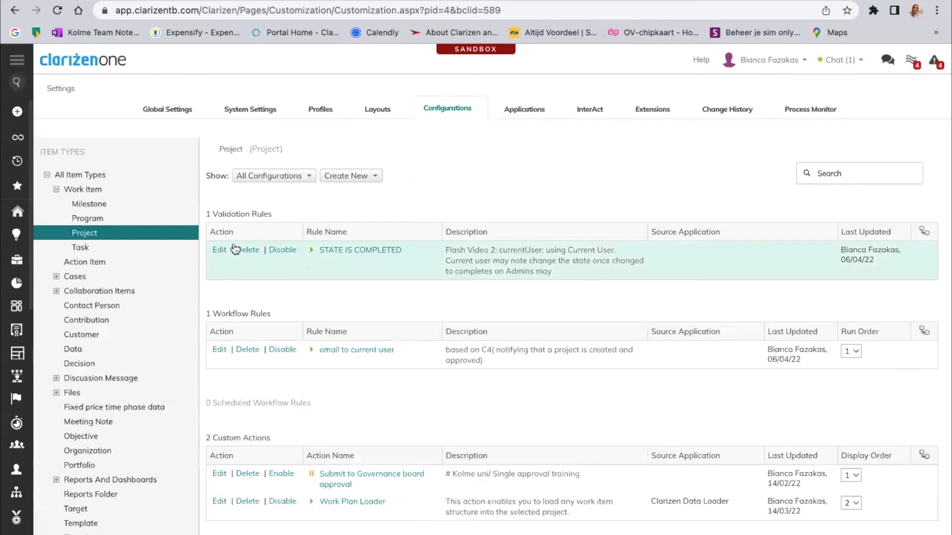
left_click(219, 250)
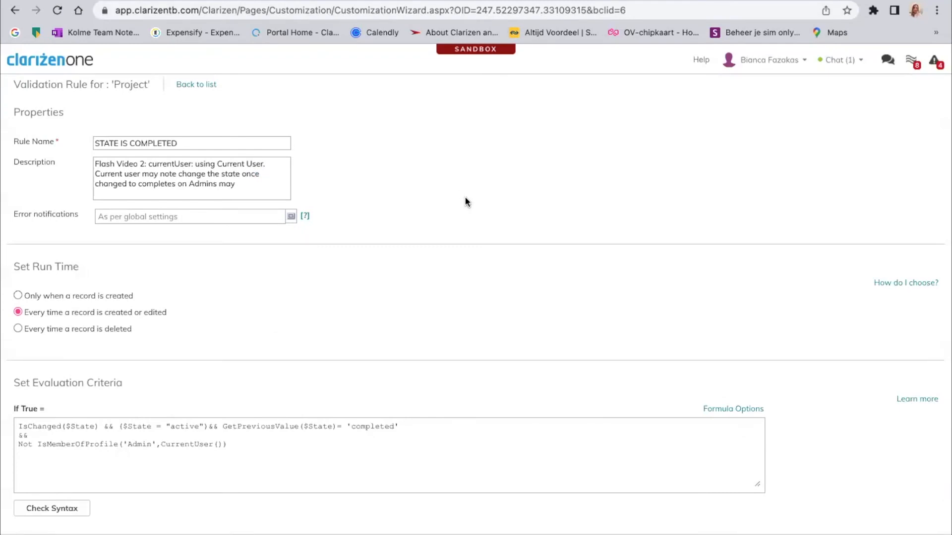
Examine the STATE IS COMPLETED rule's run time, evaluation formula with IsMemberOfProfile and CurrentUser(), and error message
scroll(396, 303, "down", 1)
scroll(397, 300, "up", 1)
scroll(337, 295, "down", 3)
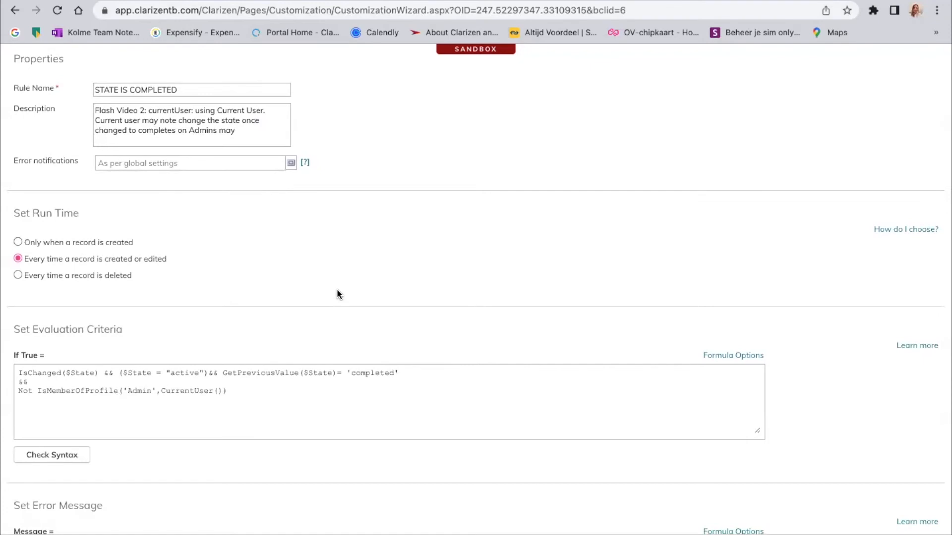
scroll(337, 294, "down", 3)
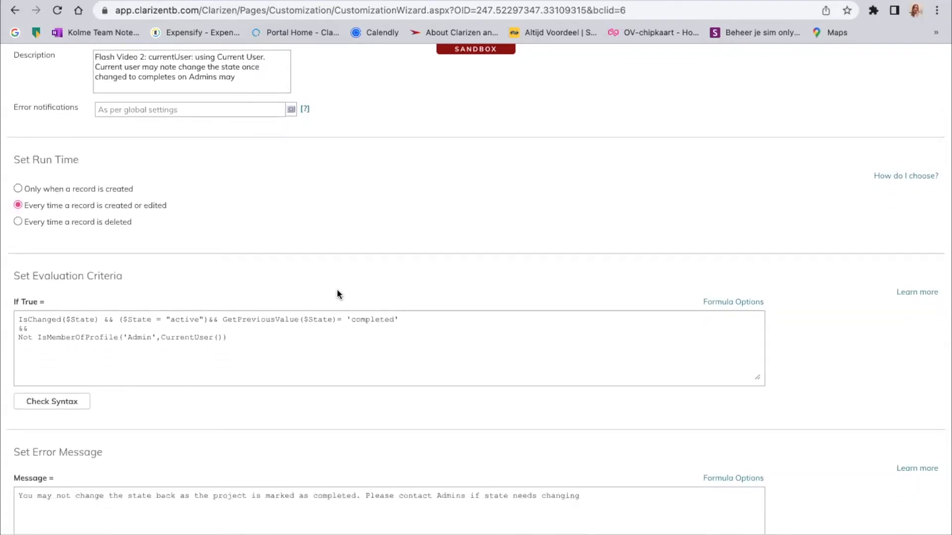
scroll(338, 326, "down", 1)
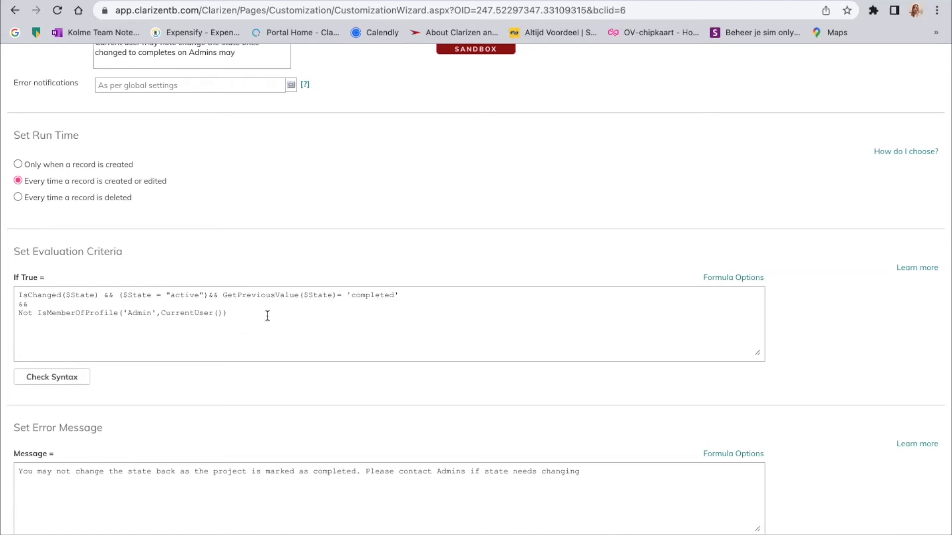
scroll(270, 315, "down", 2)
scroll(267, 315, "down", 1)
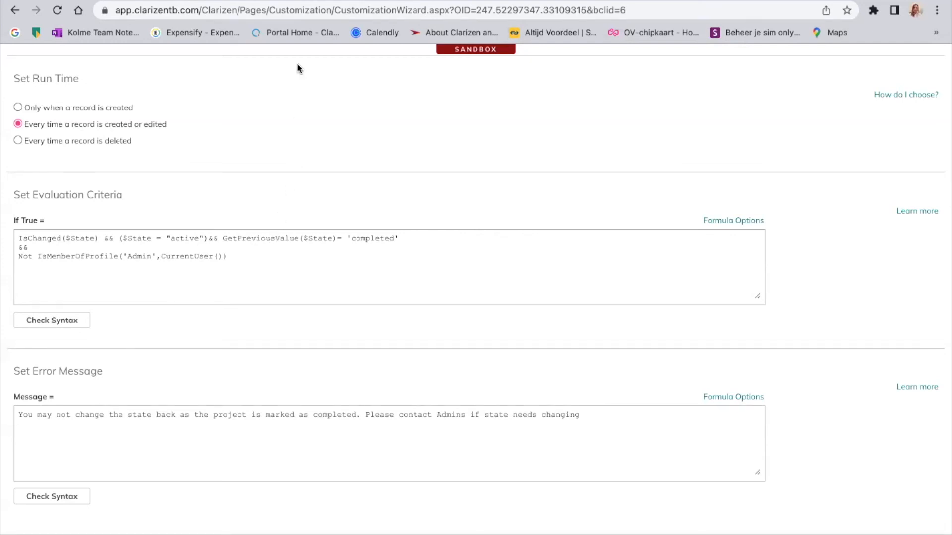
Switch to the function Current User project in the administrator's session, check the active profile, and mark the project as Active
left_click(260, 0)
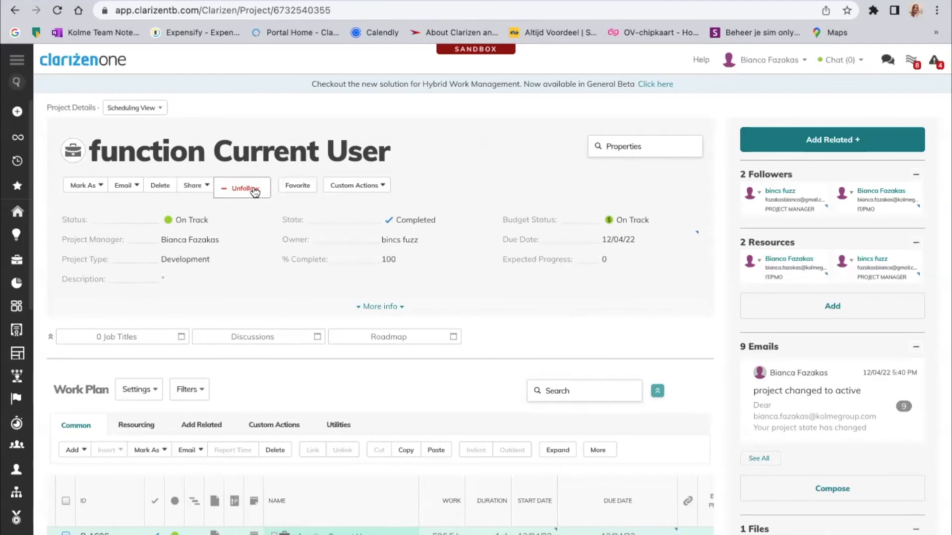
left_click(781, 62)
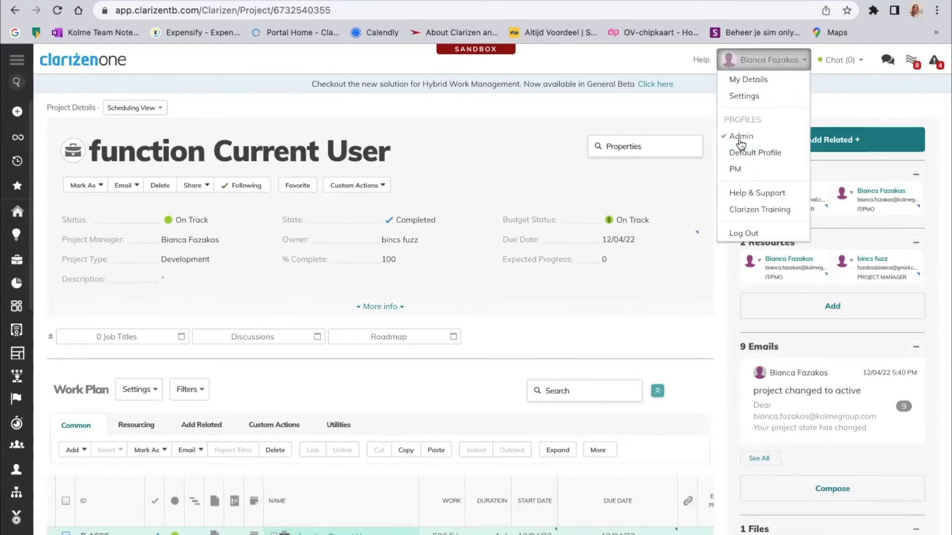
left_click(102, 186)
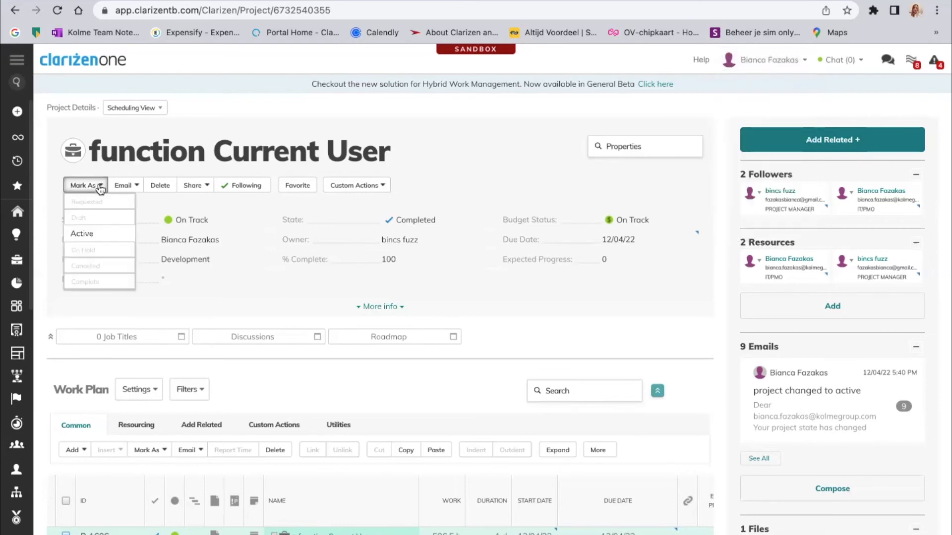
left_click(85, 232)
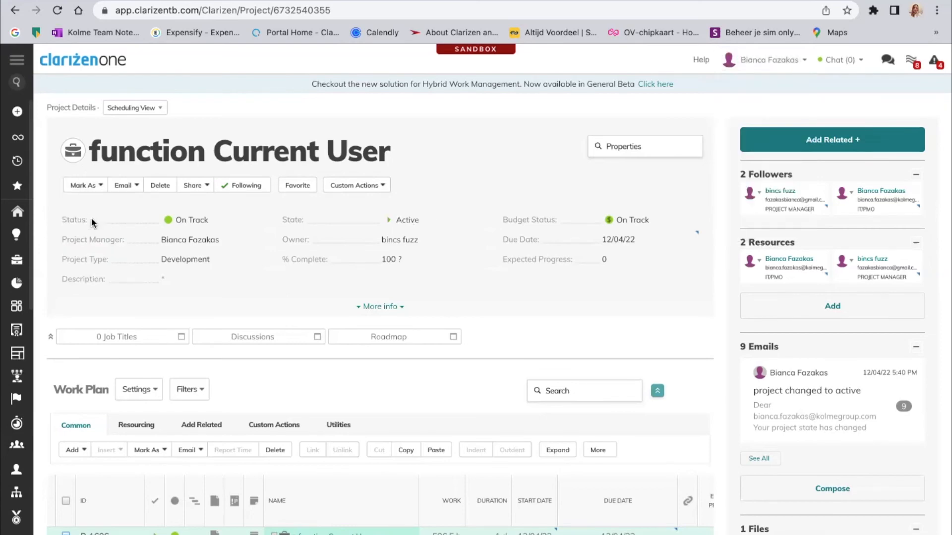